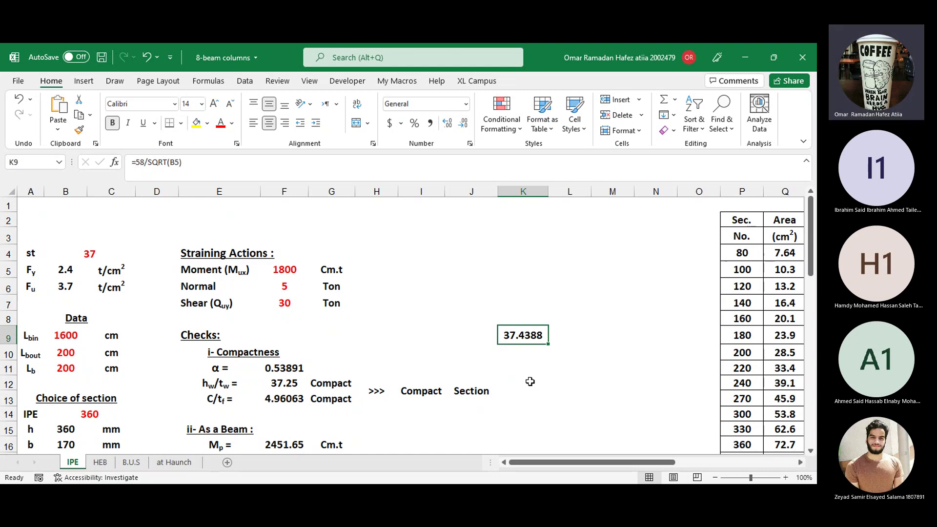
Examine the slenderness limit formula =58/SQRT(B5) in cell K9 and its reference to Fy.
left_click(575, 332)
left_click(521, 339)
left_click(180, 166)
double_click(140, 161)
double_click(175, 162)
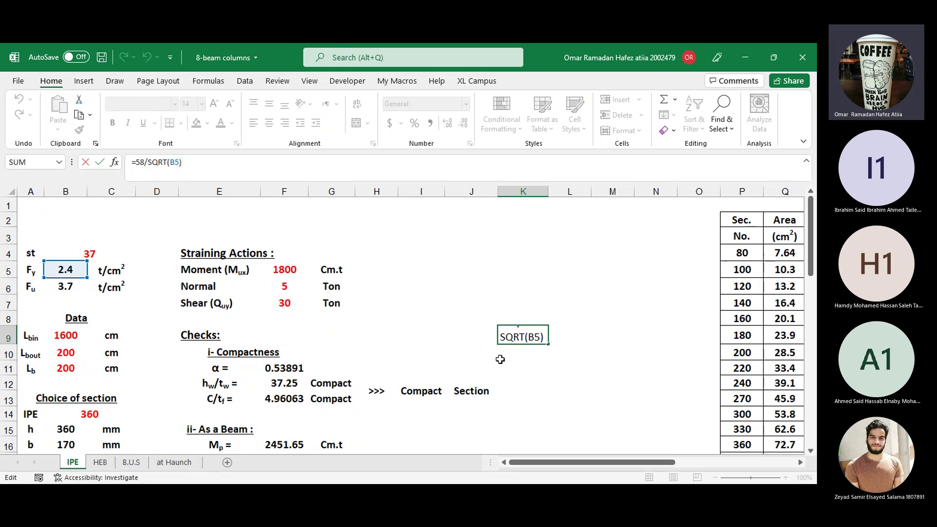
key("Escape")
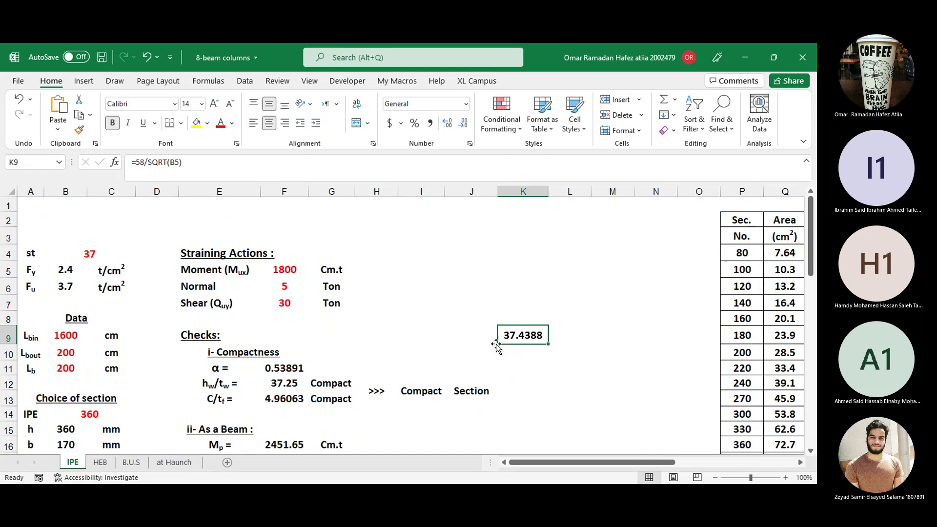
Set the IPE section size in the section choice to 600.
left_click(90, 413)
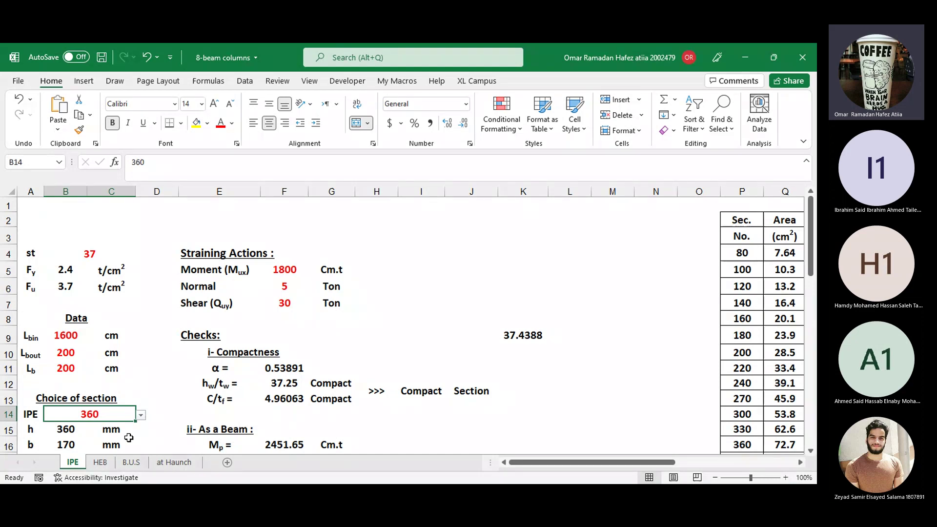
type("600")
key("Return")
Examine the hw/tw ratio in F12 alongside the limit in K9 and the web compactness formula in G12.
left_click(275, 388)
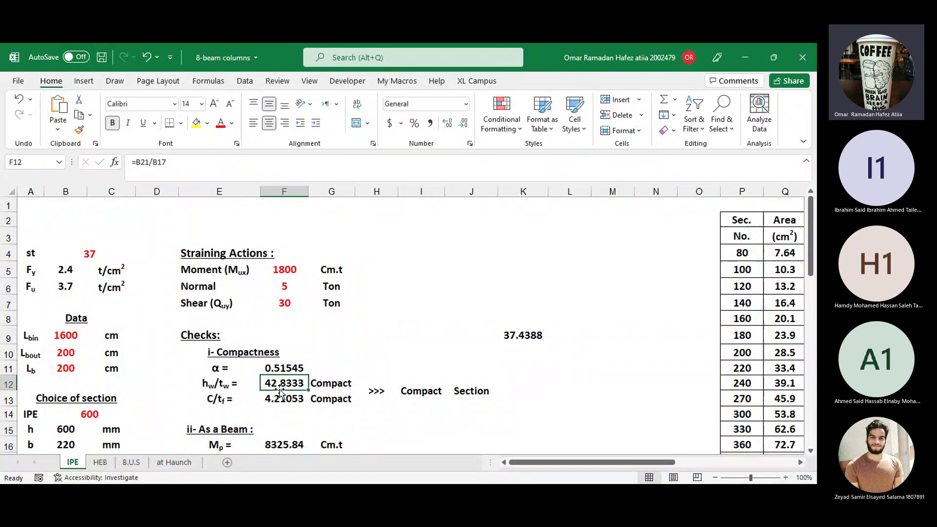
left_click(524, 340)
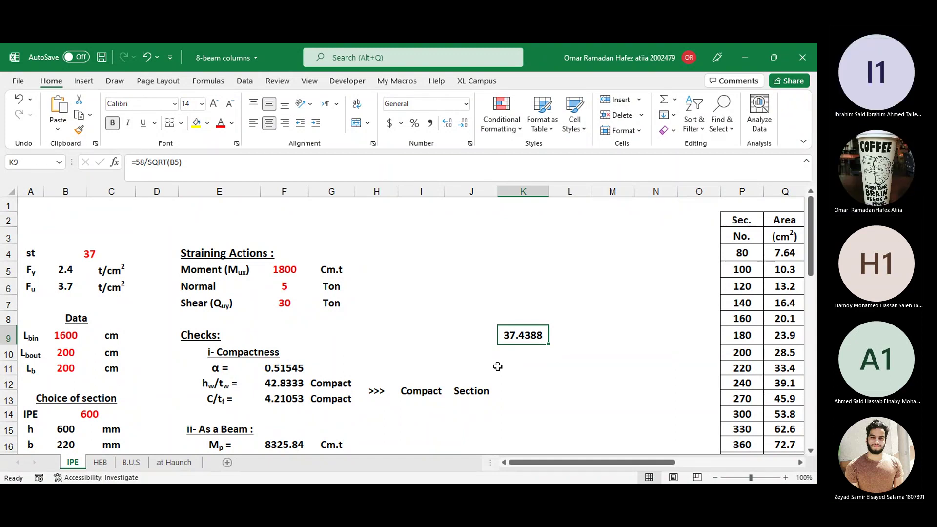
left_click(484, 352)
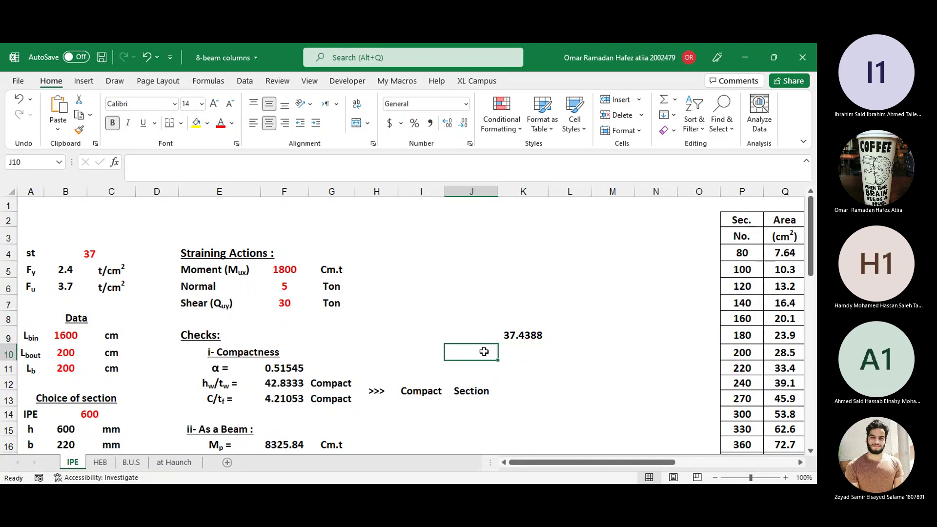
left_click(509, 339)
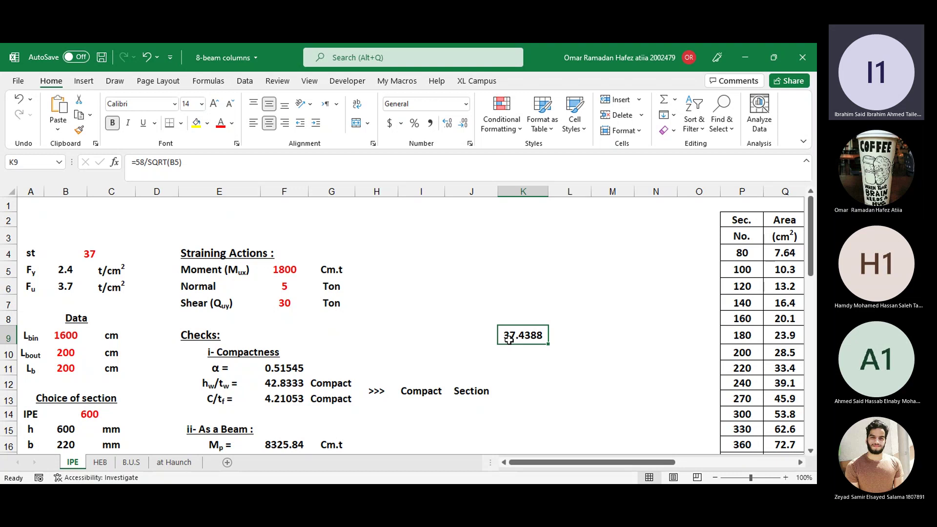
left_click(440, 348)
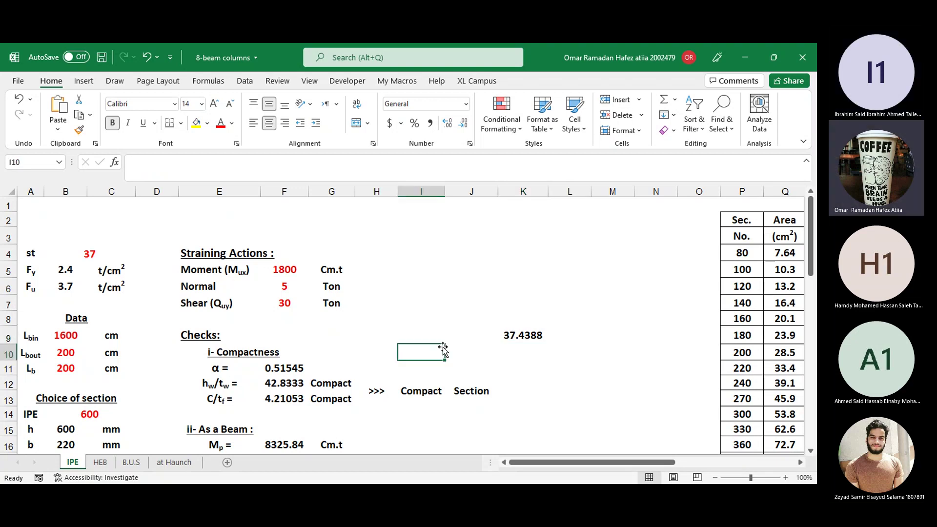
left_click(513, 336)
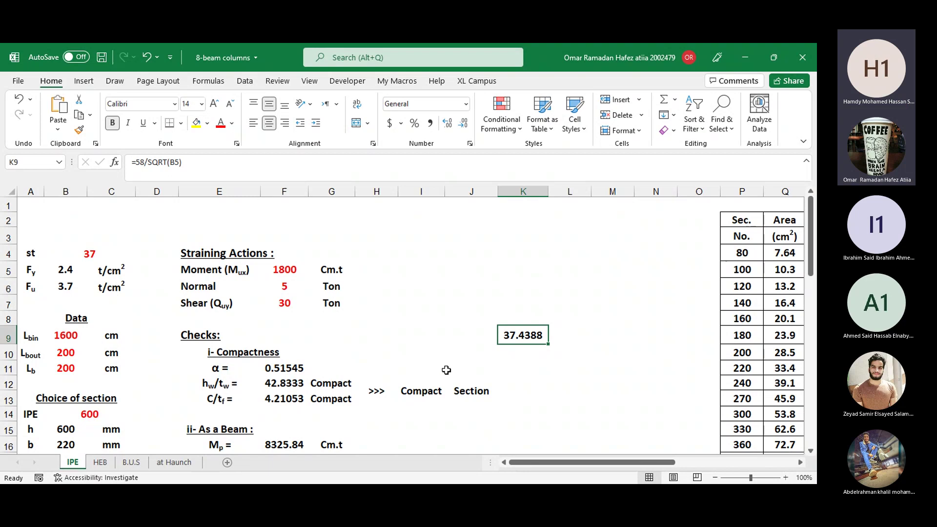
left_click(342, 380)
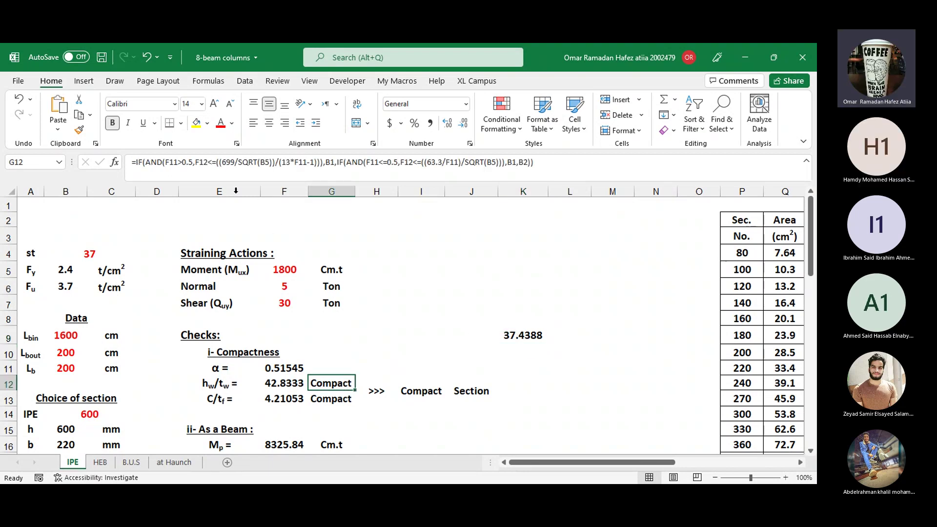
left_click(511, 336)
left_click(488, 341)
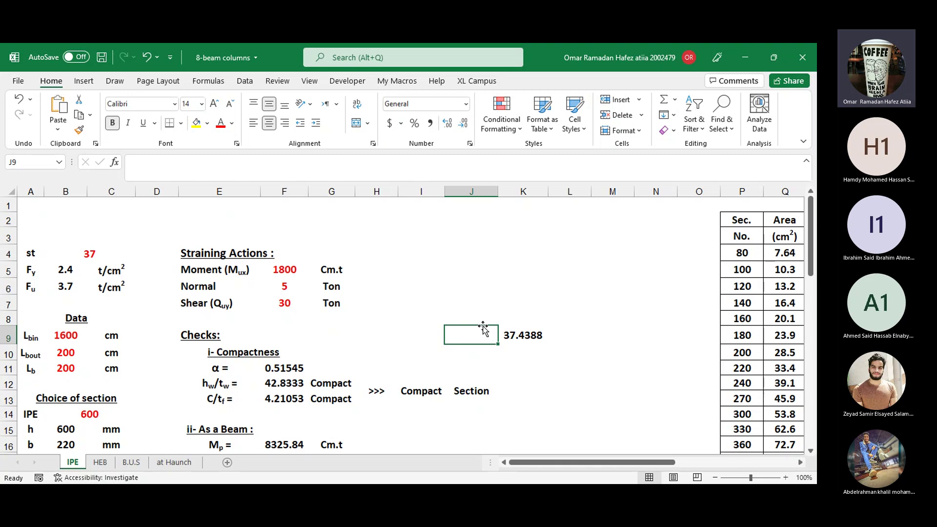
left_click(510, 342)
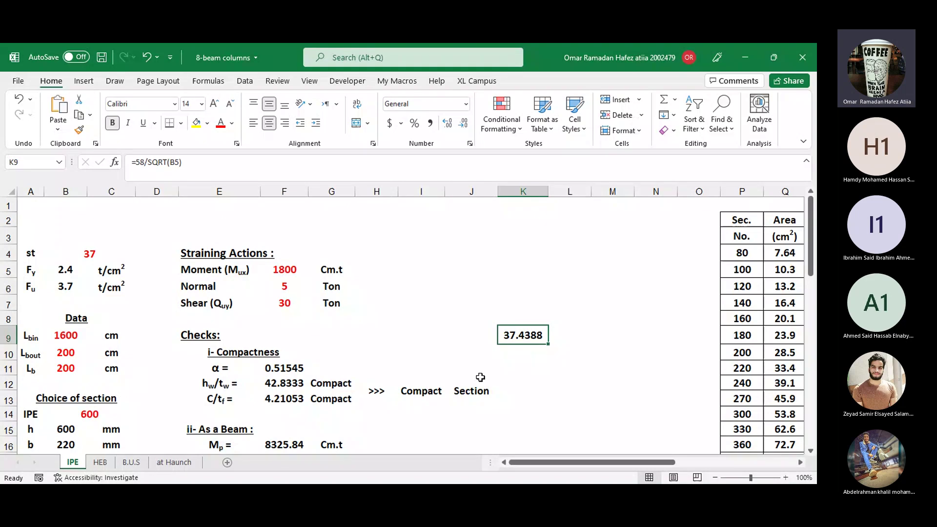
Examine the α formula in F11, the web compactness formula in G12 and the limit in K9 for the chosen IPE section.
left_click(284, 368)
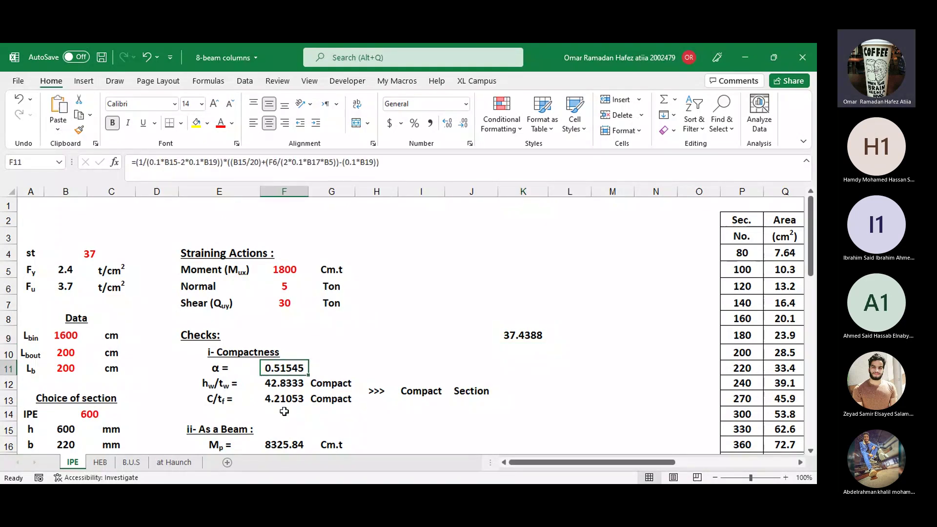
left_click(359, 365)
left_click(470, 340)
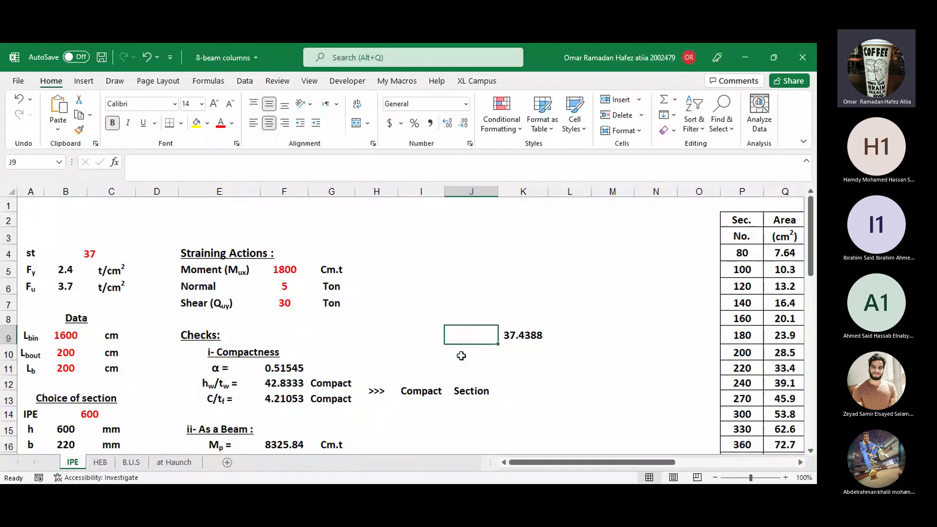
left_click(518, 335)
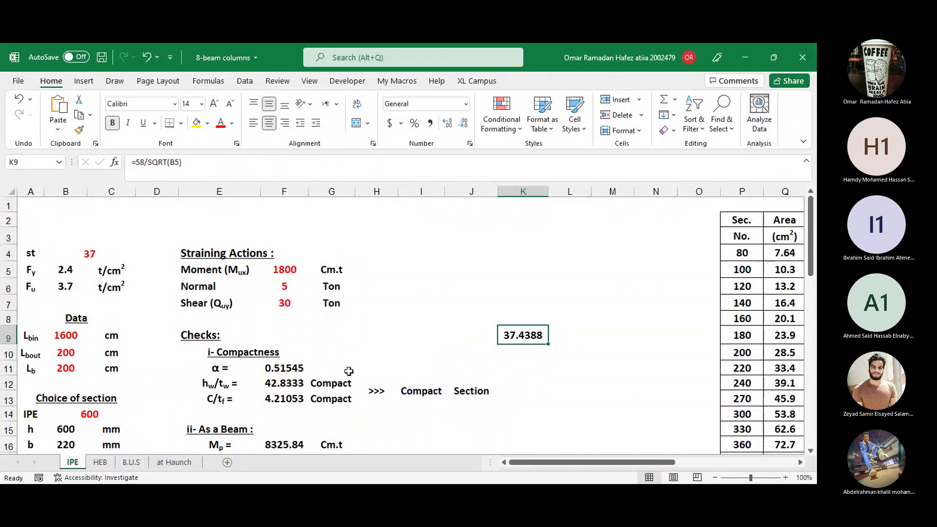
left_click(377, 340)
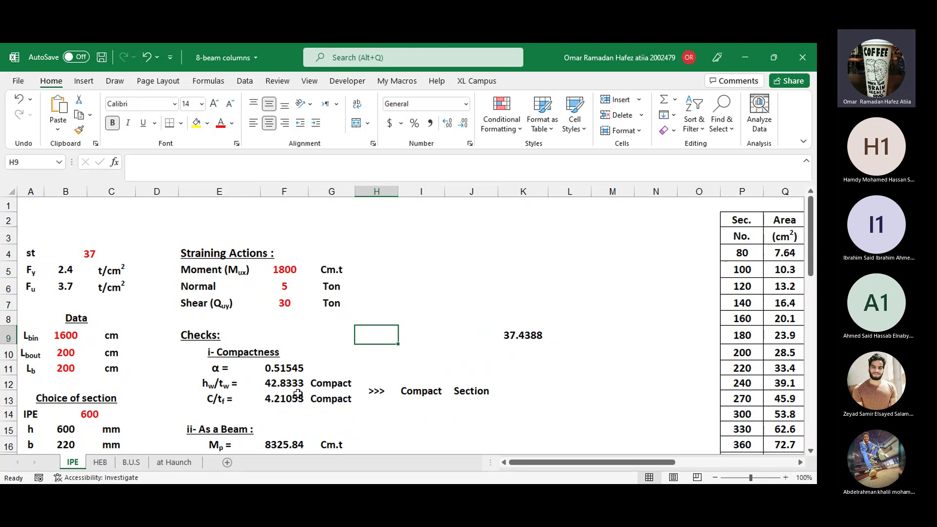
left_click(324, 387)
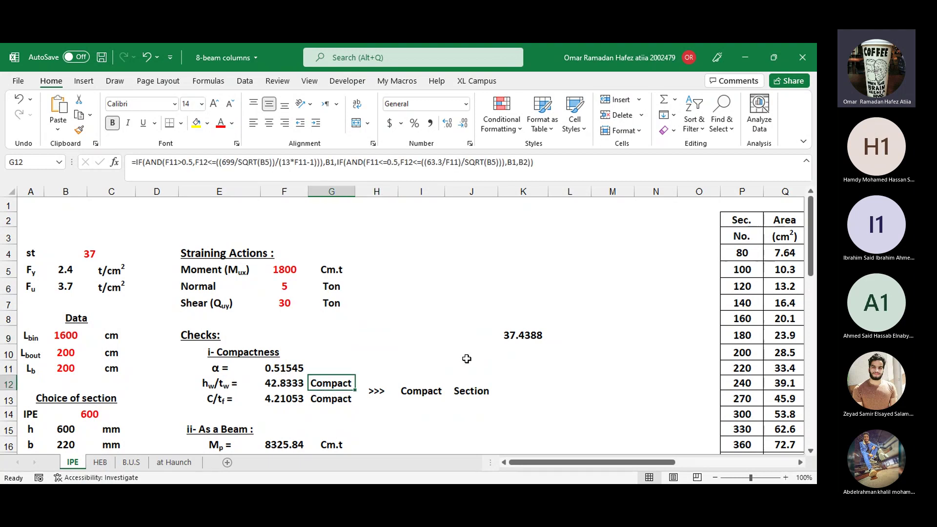
left_click(420, 345)
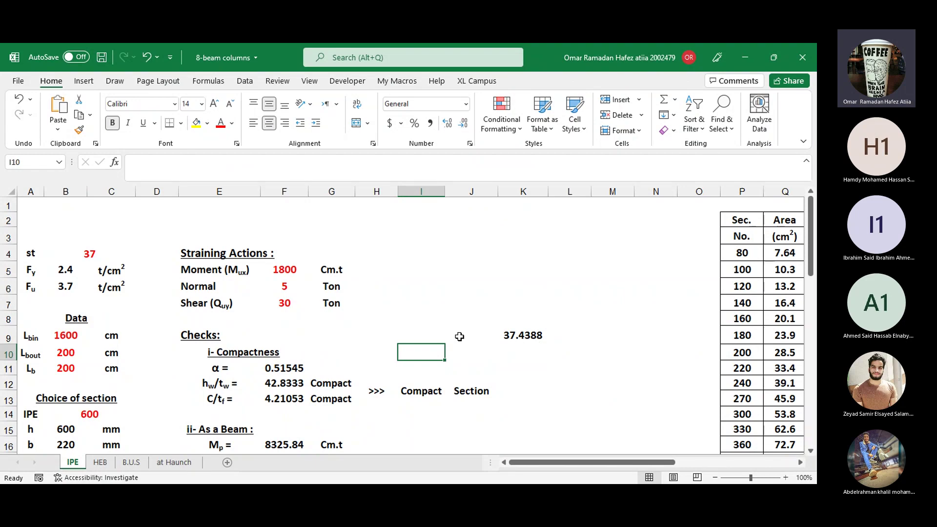
left_click(522, 342)
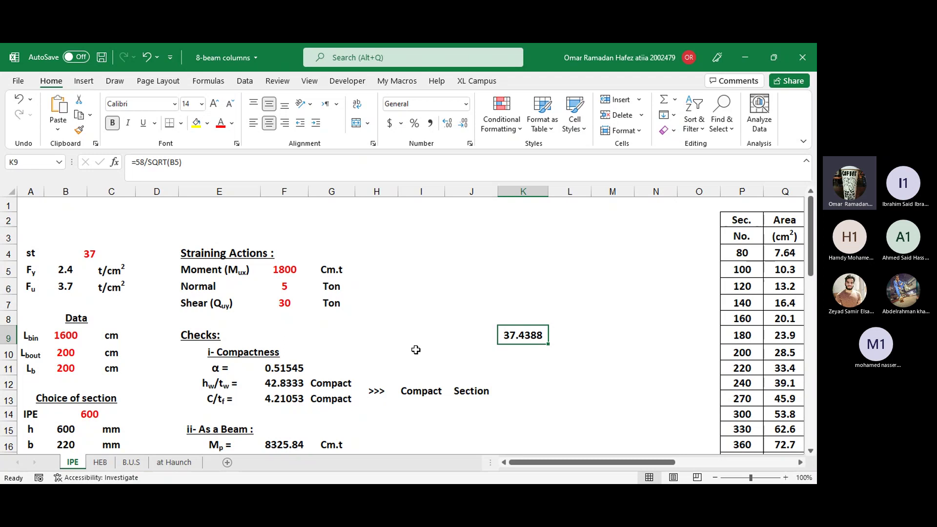
left_click(91, 414)
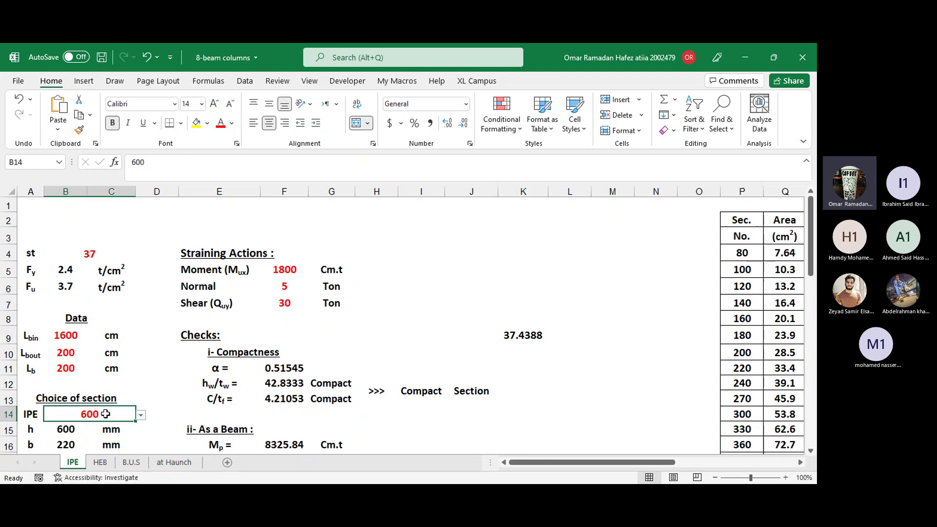
left_click(358, 342)
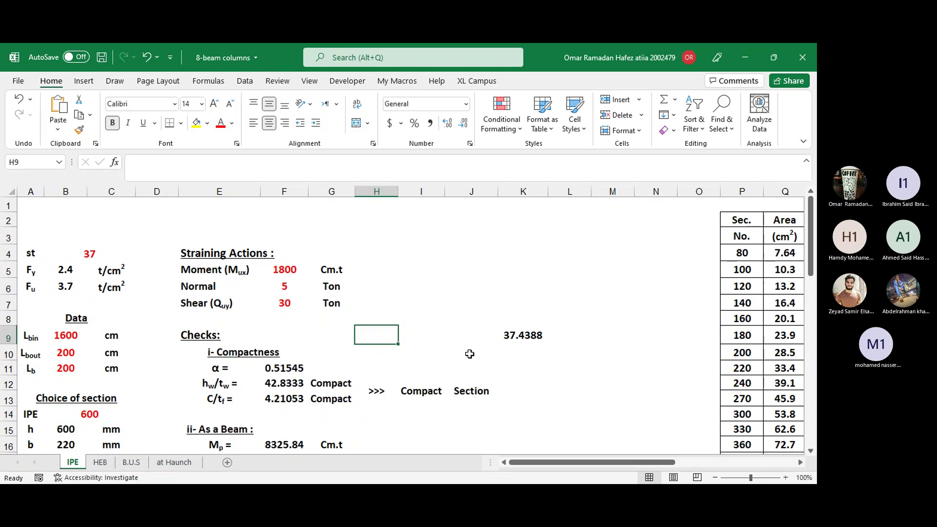
left_click(520, 336)
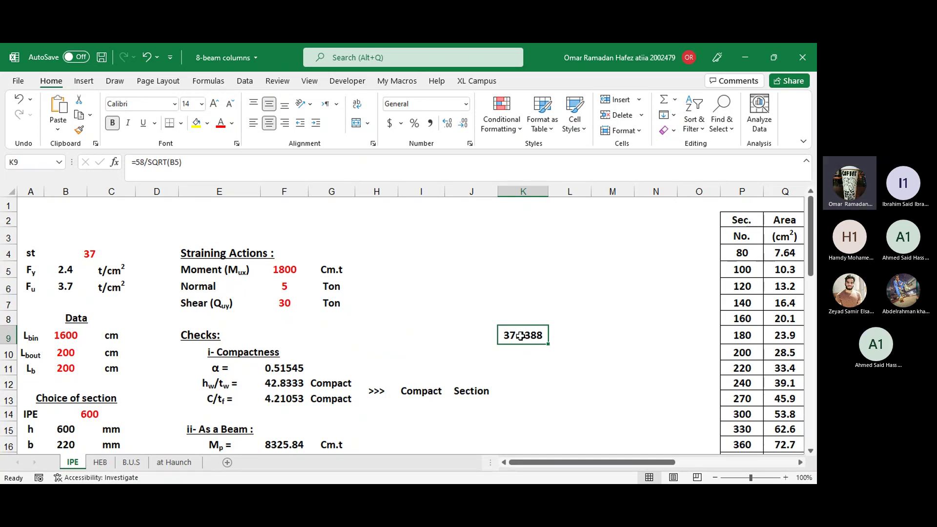
Set the IPE section size in the section choice to 400.
left_click(75, 413)
double_click(76, 413)
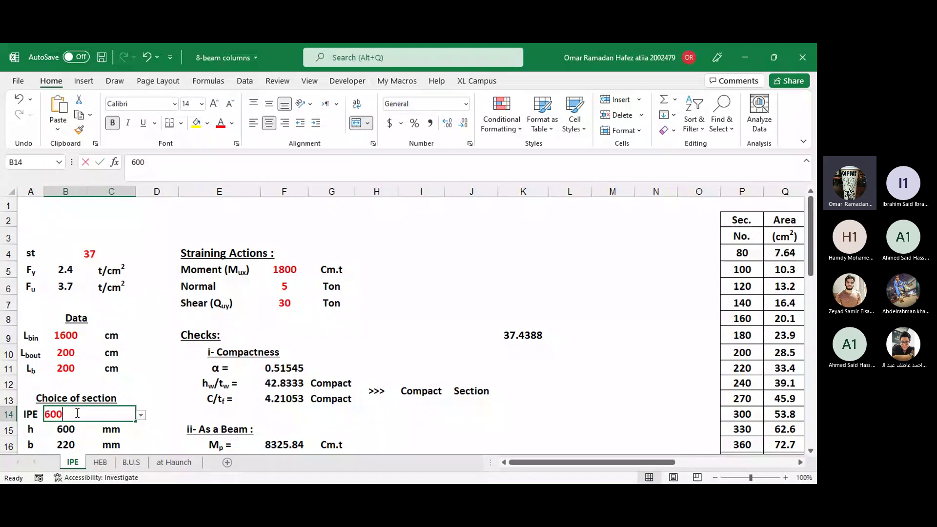
key("BackSpace")
key("BackSpace")
key("BackSpace")
type("400")
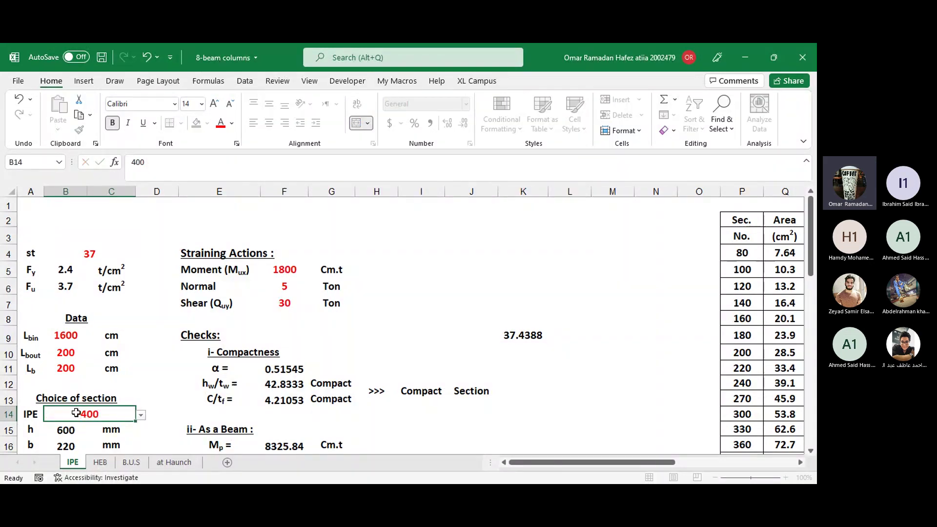
key("Return")
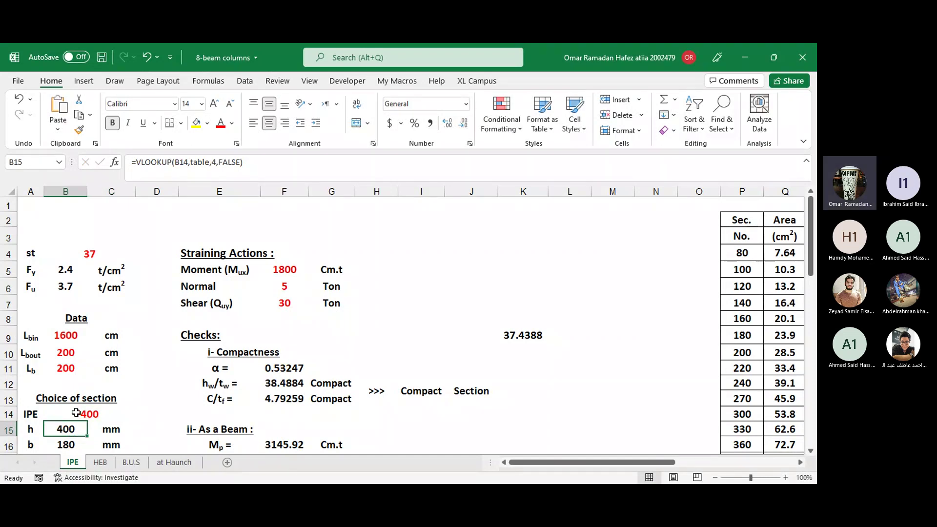
Review the IPE size, the straining actions in F5:F7, and the α and hw/tw values in the compactness checks.
left_click(373, 337)
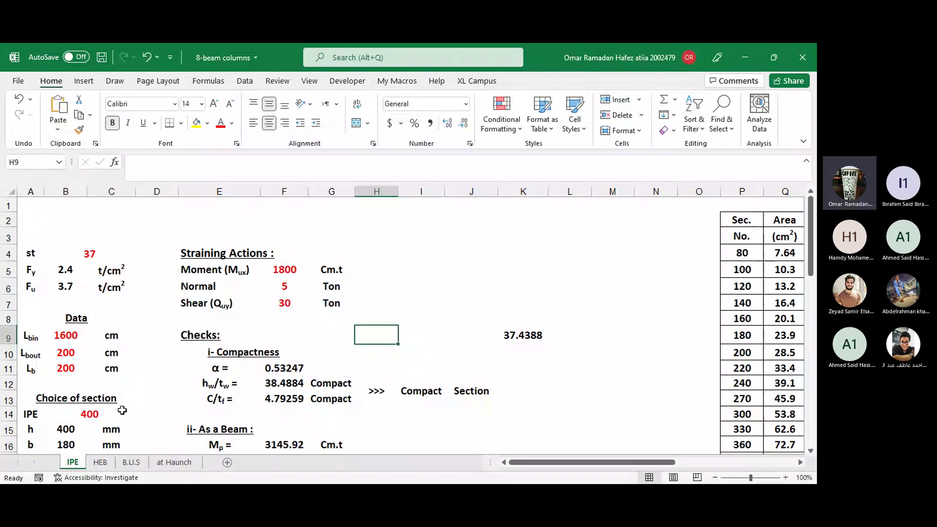
left_click(97, 416)
left_click(490, 345)
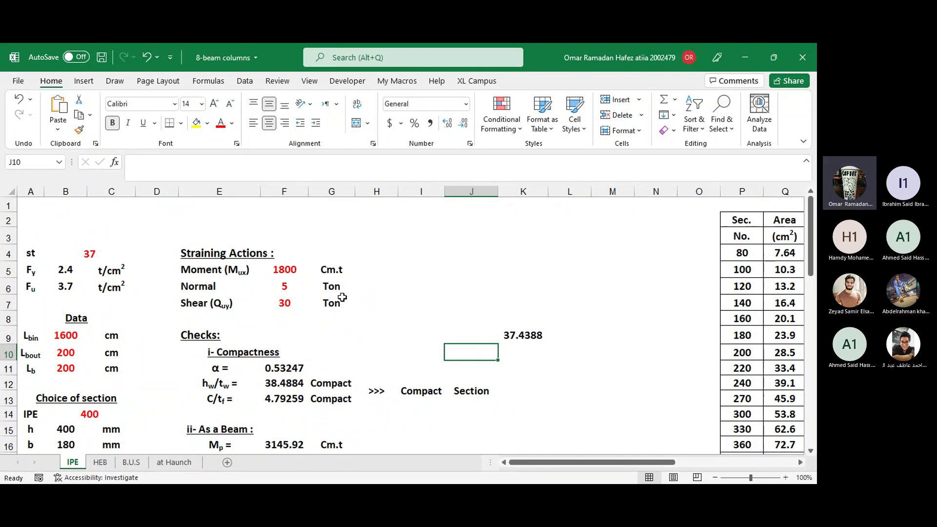
left_click_drag(289, 273, 281, 316)
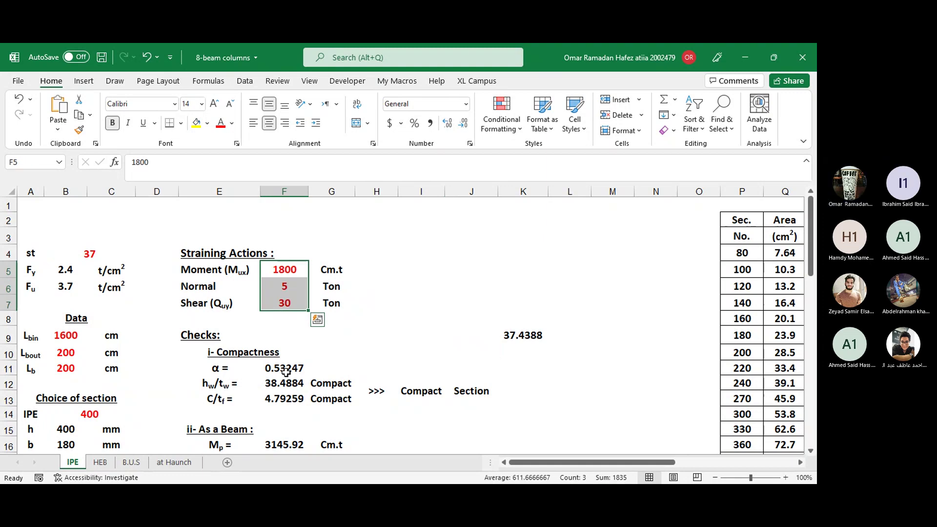
left_click(285, 369)
left_click(285, 381)
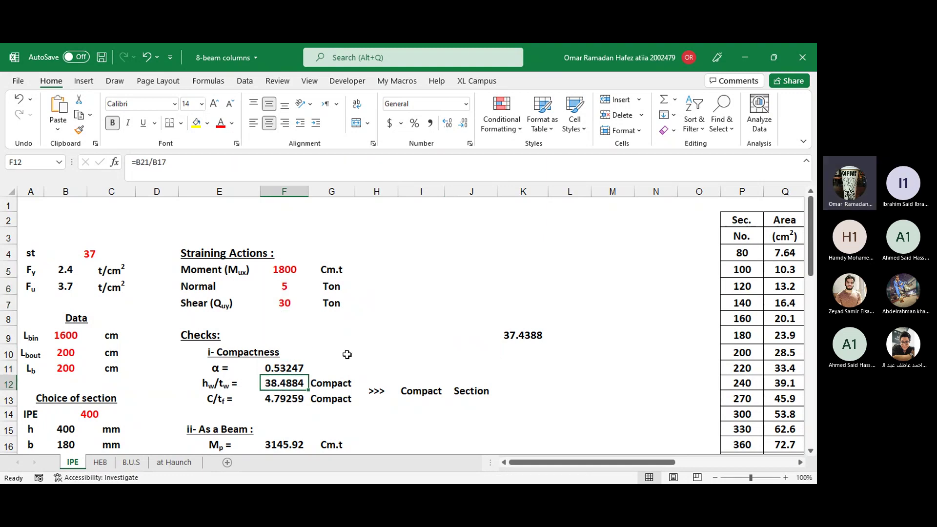
left_click(357, 352)
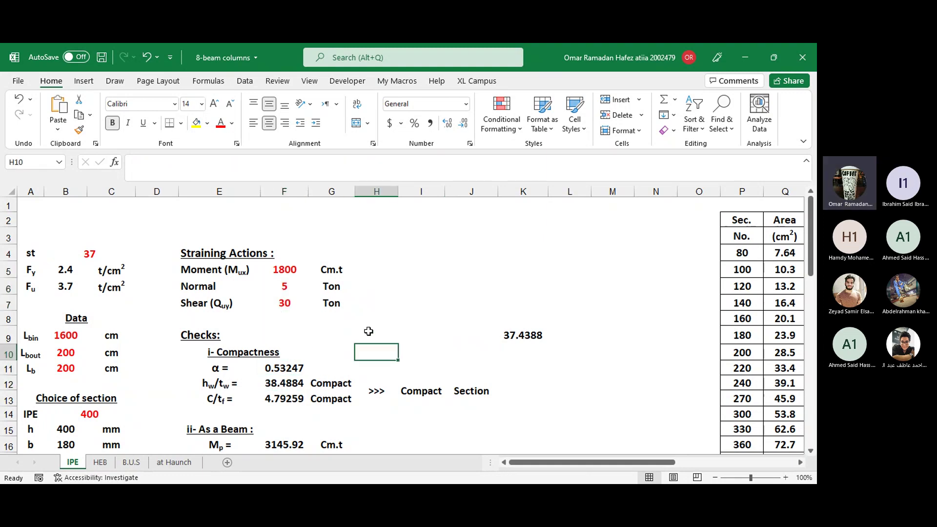